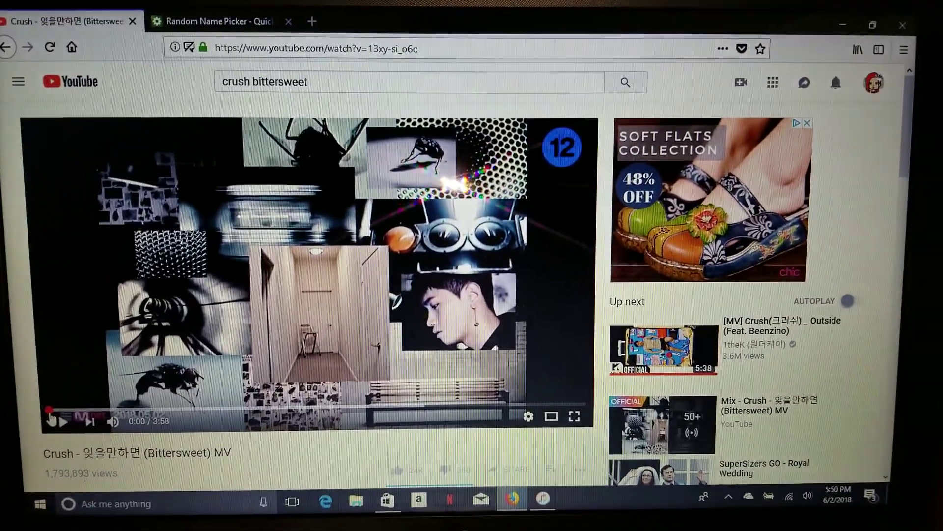
Start playing the Crush 'Bittersweet' music video in the YouTube player
{"action": "left_click", "coordinate": [58, 418]}
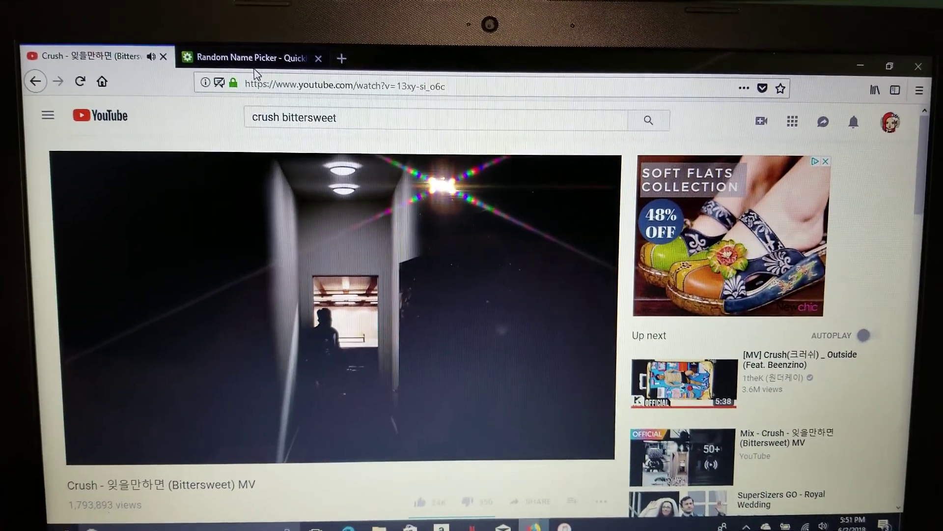
{"action": "left_click", "coordinate": [251, 59]}
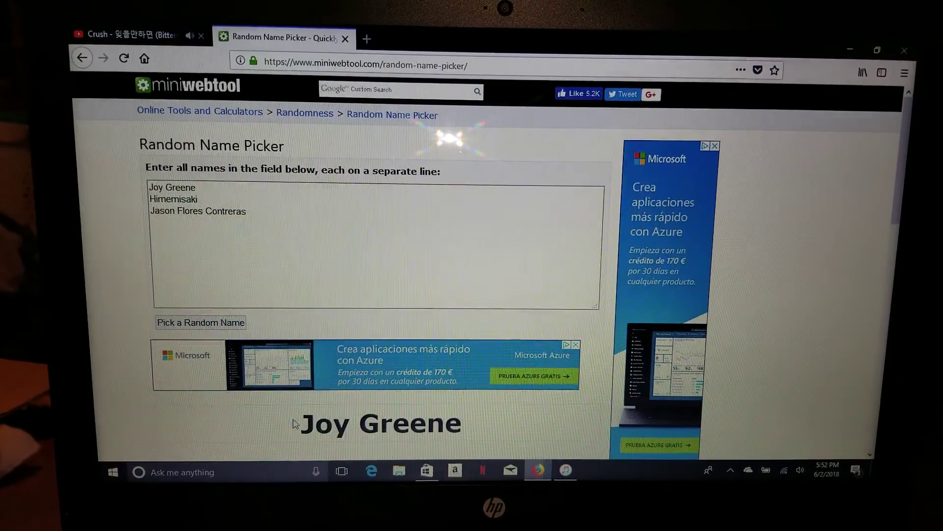
Return to the YouTube tab with the music video, leaving Joy Greene as the picked name
{"action": "left_click", "coordinate": [138, 21]}
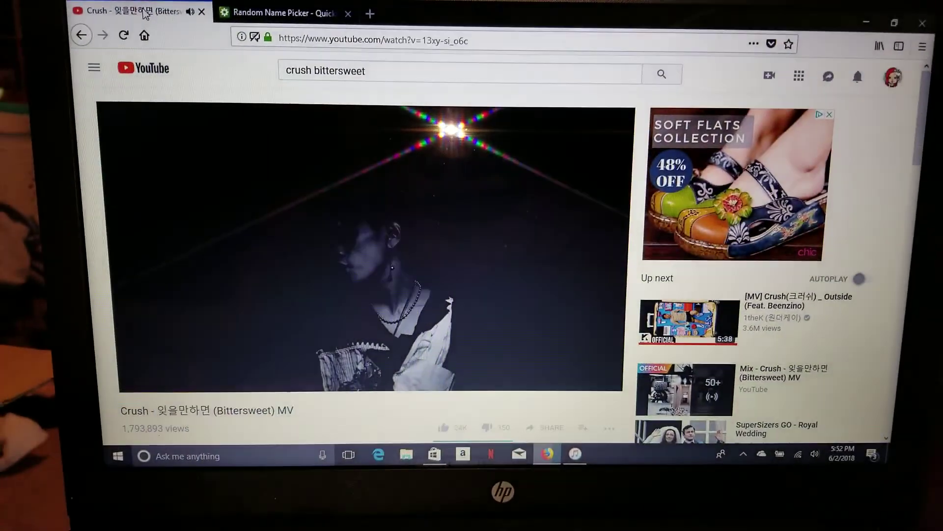